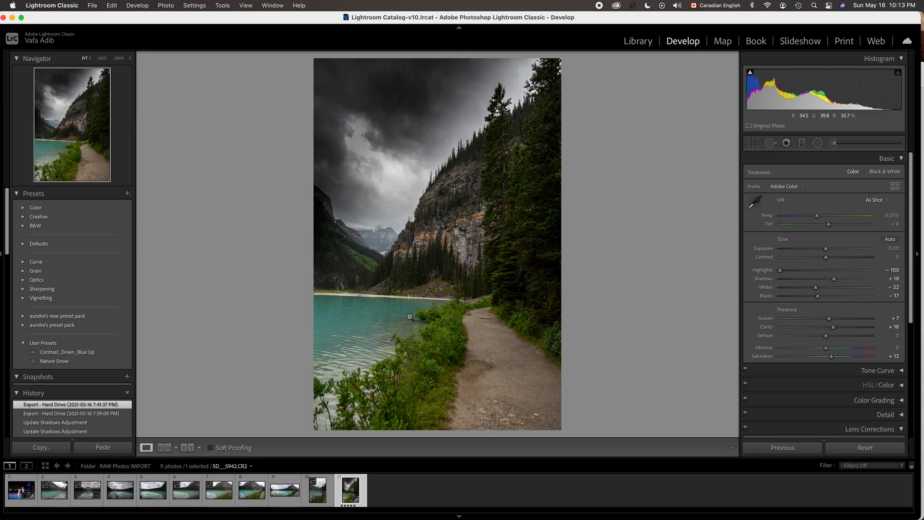
# Preview individual photos in the filmstrip, and select the whole range from the martial arts photo to photo 11
pyautogui.click(318, 495)
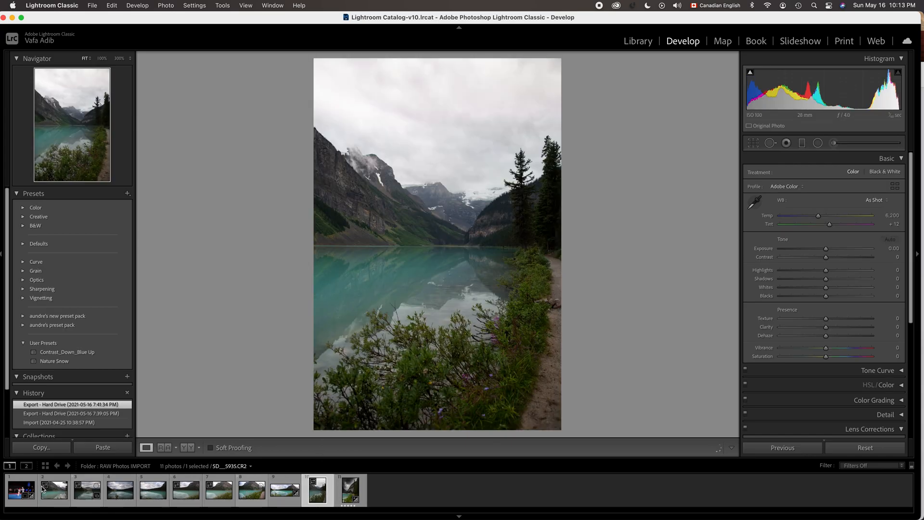
pyautogui.click(291, 491)
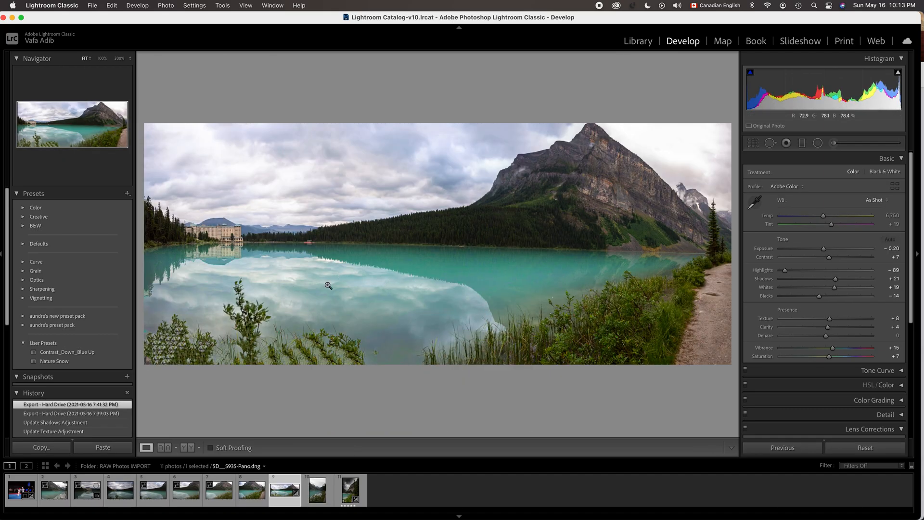
pyautogui.click(17, 490)
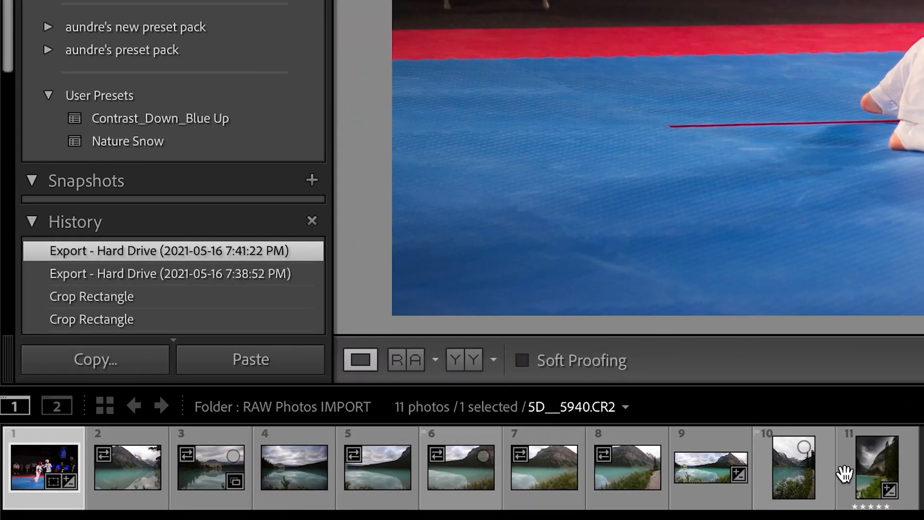
pyautogui.keyDown('shift'); pyautogui.click(869, 478); pyautogui.keyUp('shift')
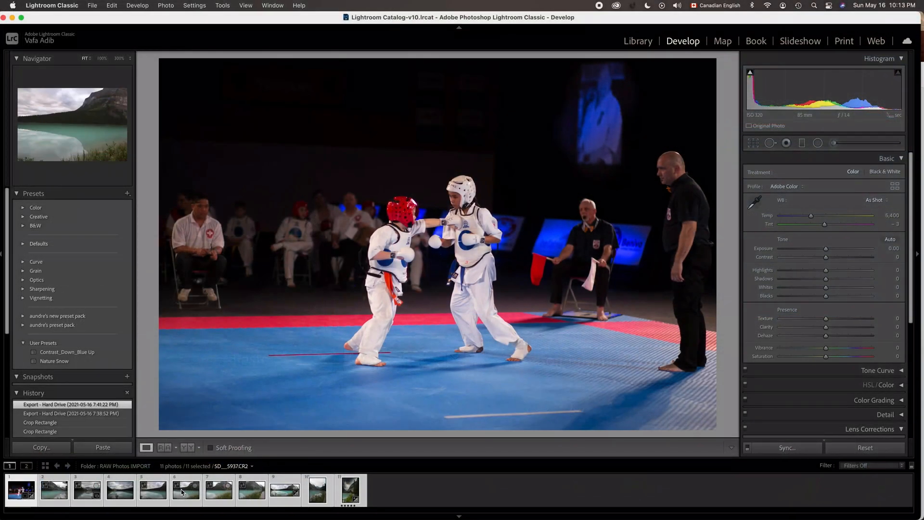
# Start an export of the selected photos and choose Hard Drive as the export destination
pyautogui.rightClick(181, 489)
pyautogui.moveTo(270, 466)
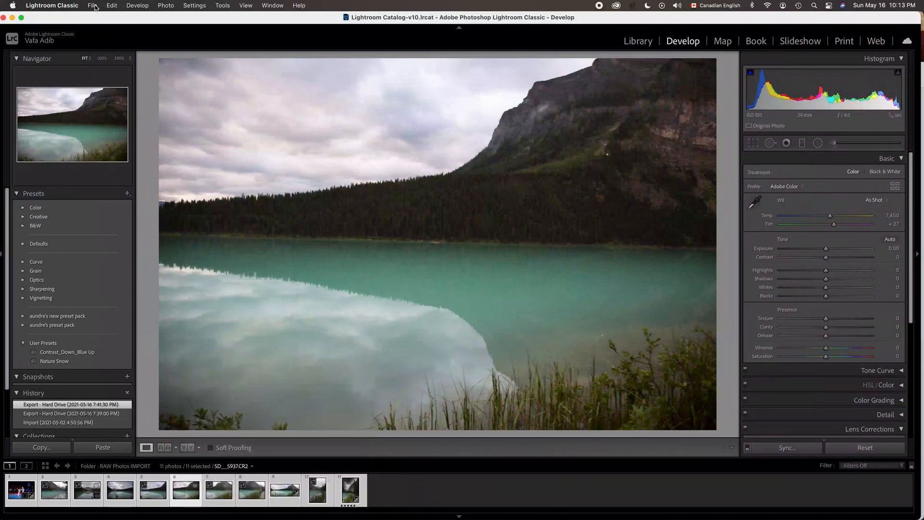
pyautogui.click(92, 5)
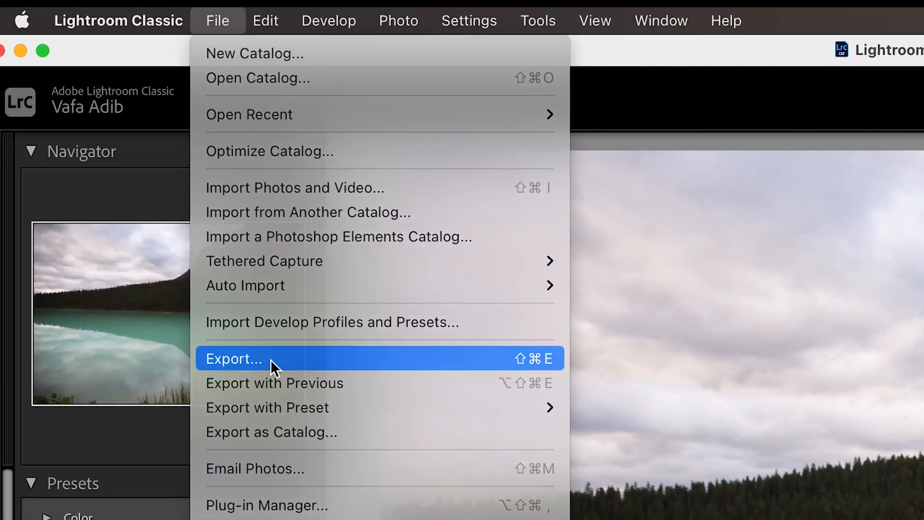
pyautogui.click(271, 360)
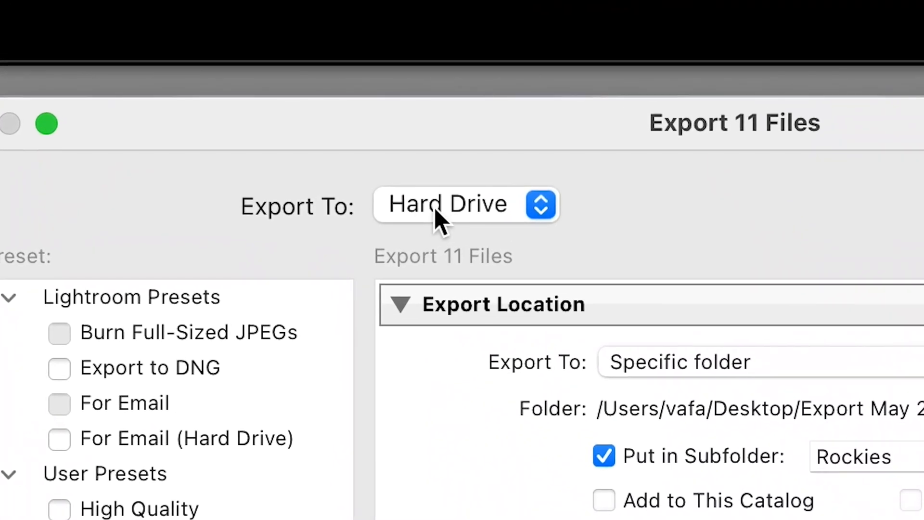
pyautogui.click(340, 84)
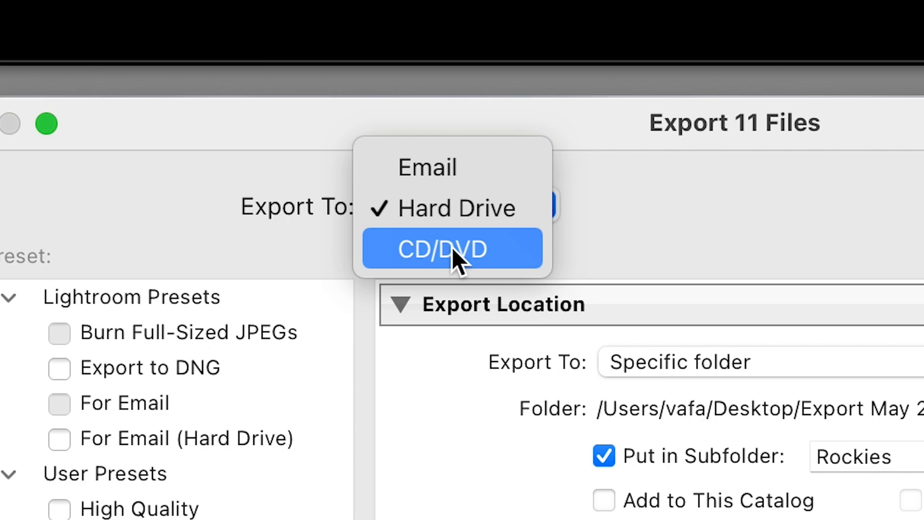
pyautogui.click(453, 215)
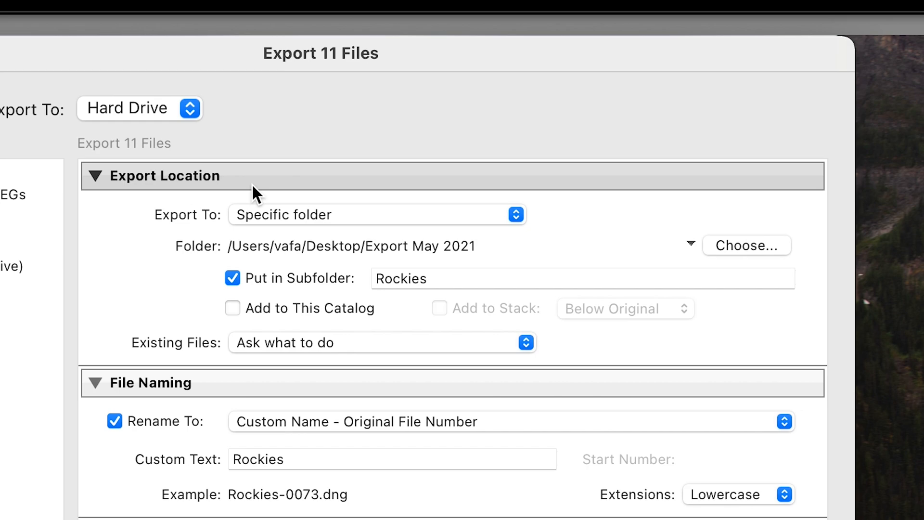
# Create a folder named Export May 2021 on the Desktop and choose it as the specific export folder
pyautogui.click(322, 215)
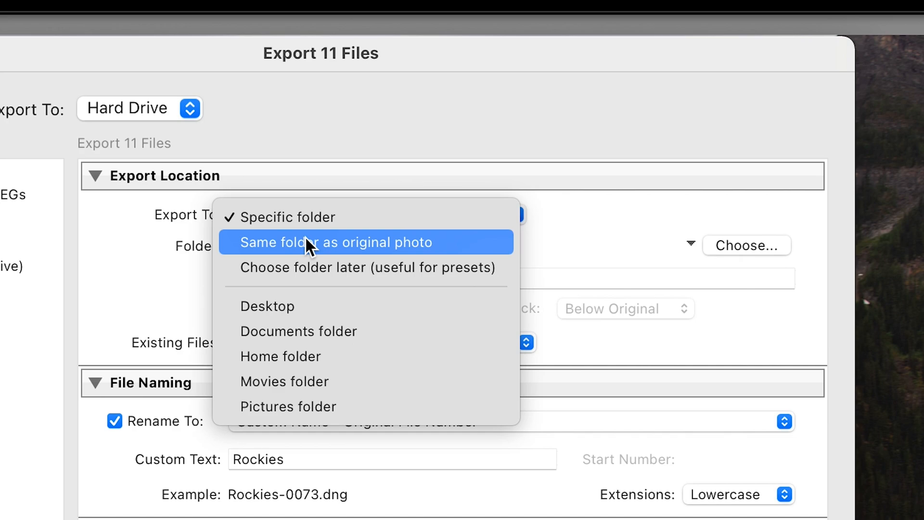
pyautogui.press('Escape')
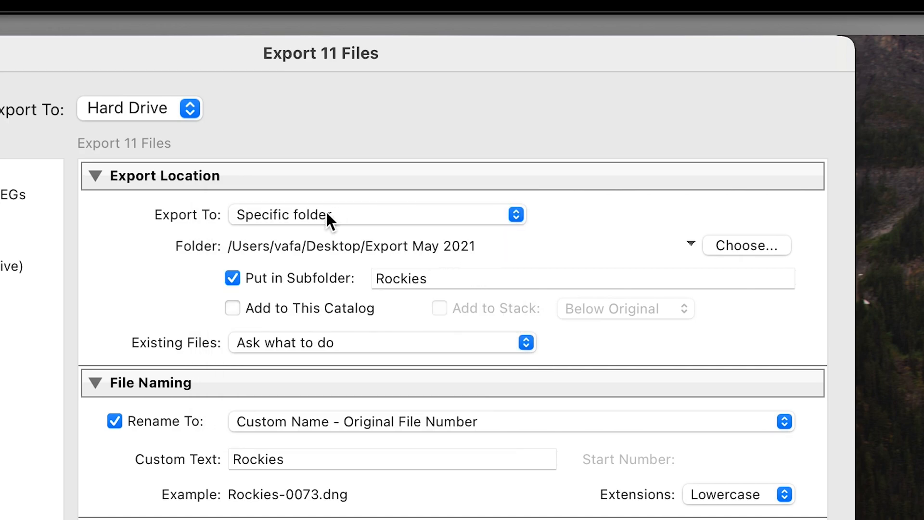
pyautogui.click(752, 246)
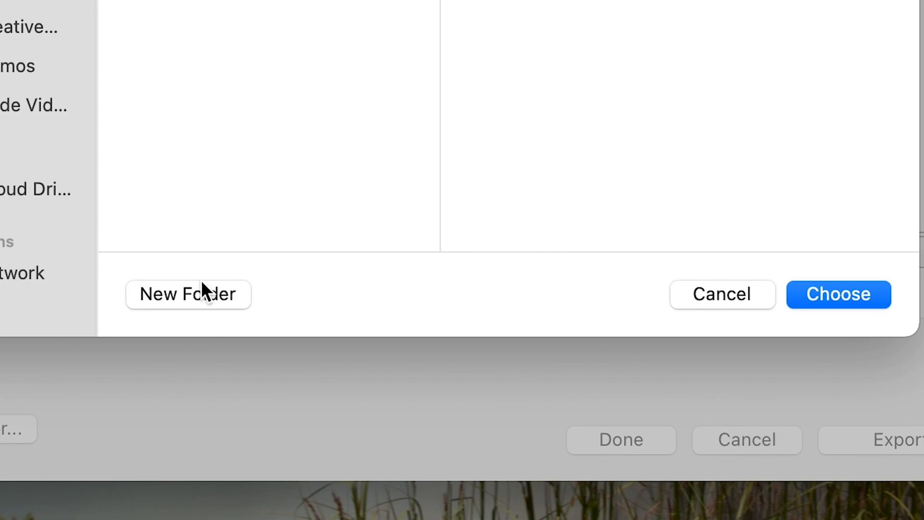
pyautogui.click(202, 288)
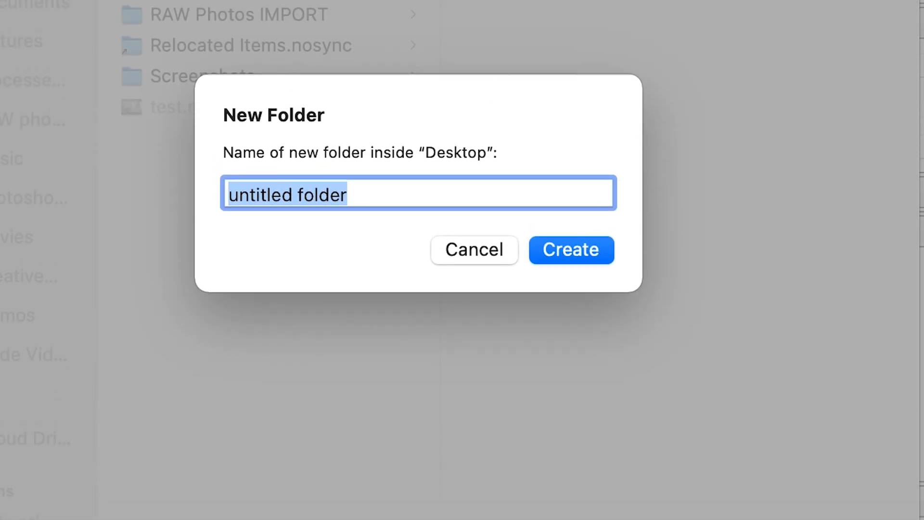
pyautogui.write('Export ')
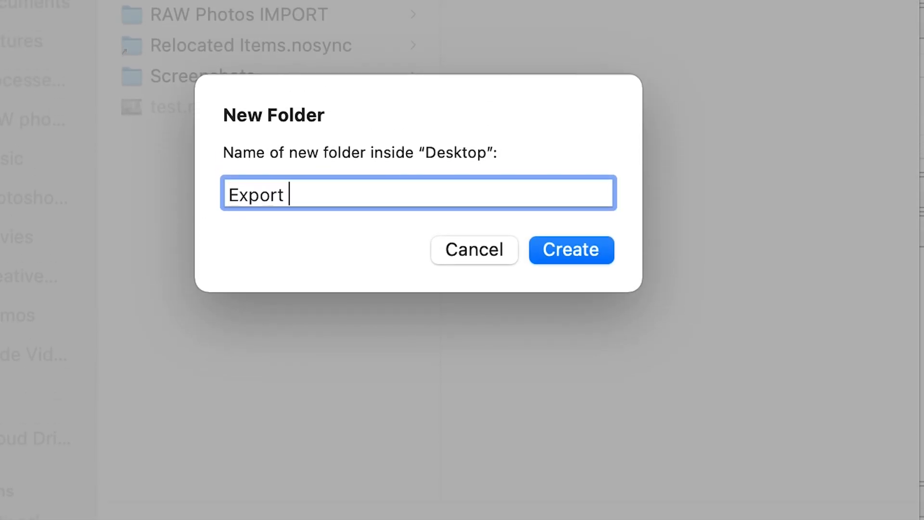
pyautogui.write('May 2021')
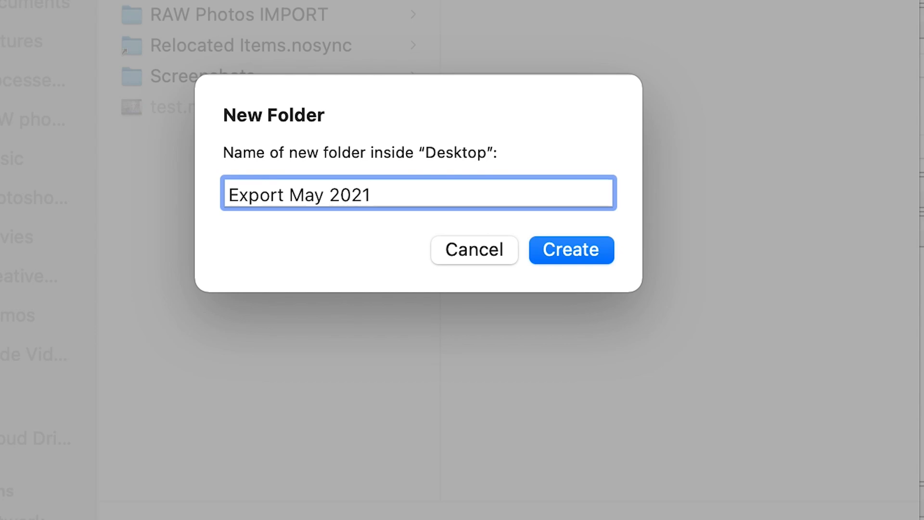
pyautogui.click(591, 261)
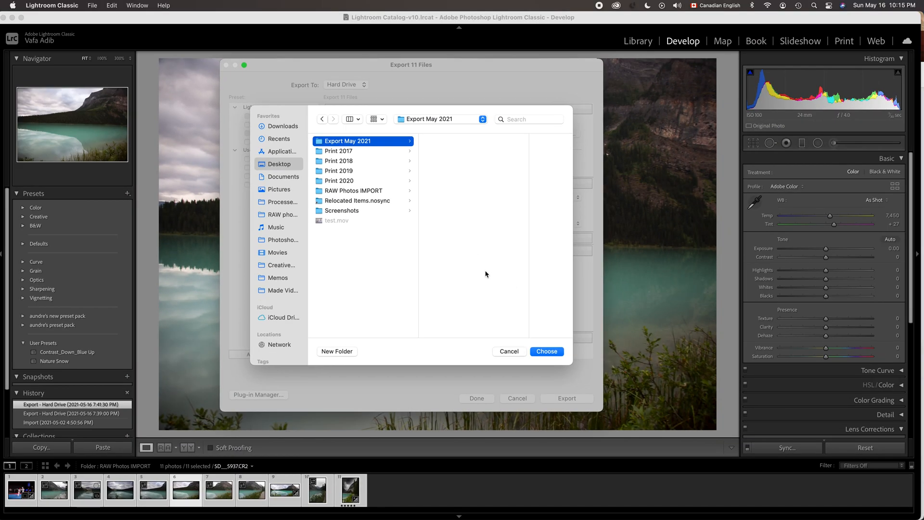
pyautogui.click(549, 354)
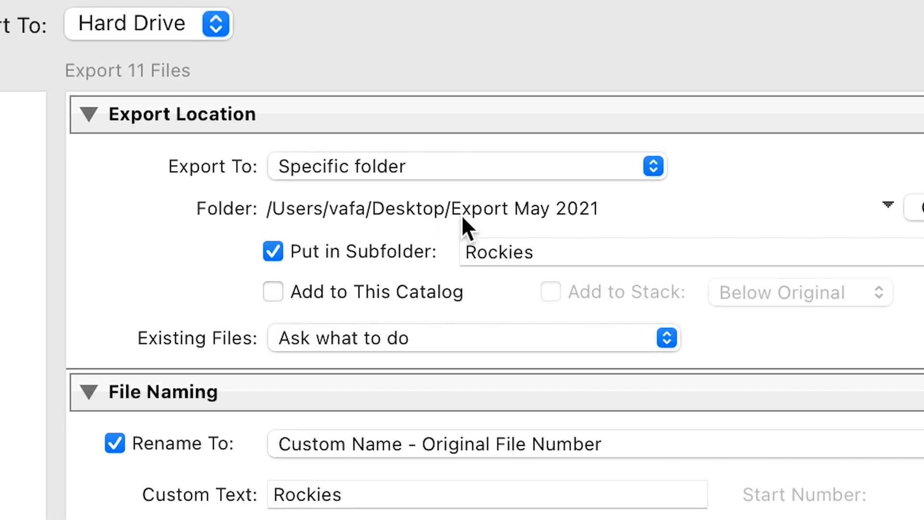
pyautogui.click(274, 250)
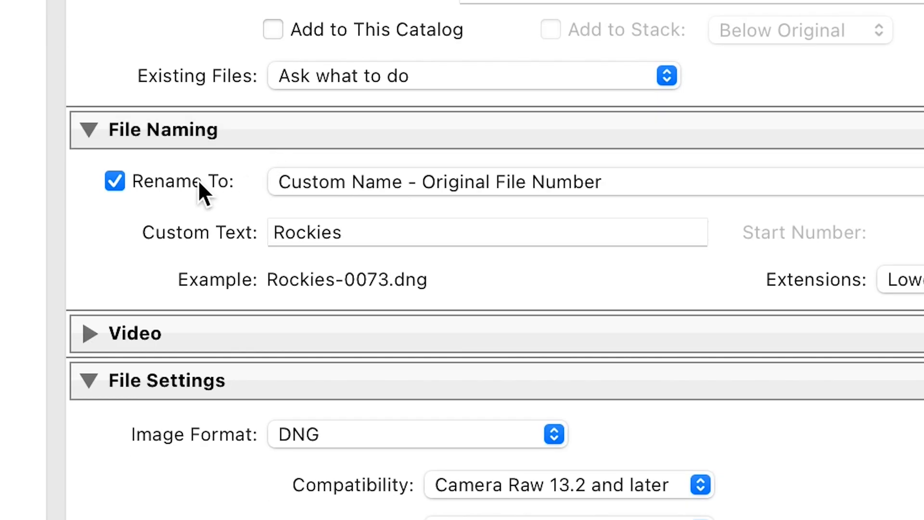
# Try Custom Name as the renaming template for the exported files
pyautogui.click(355, 181)
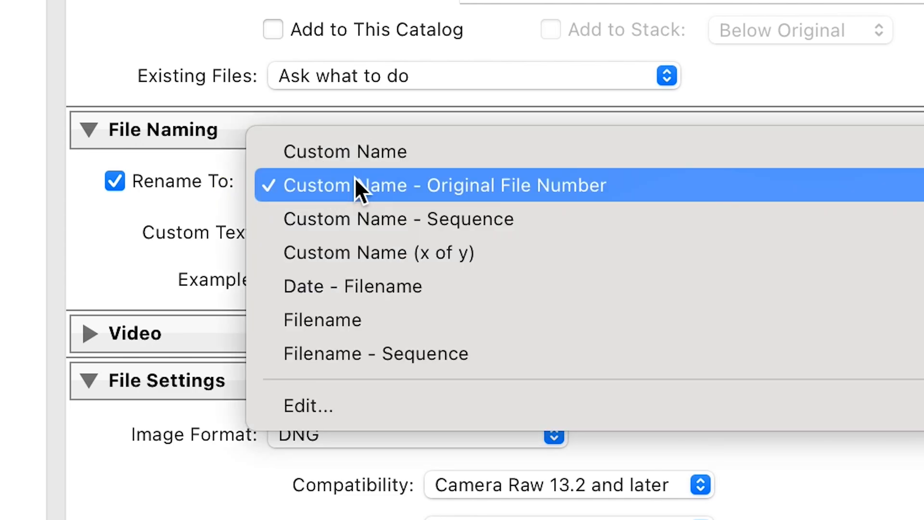
pyautogui.click(367, 150)
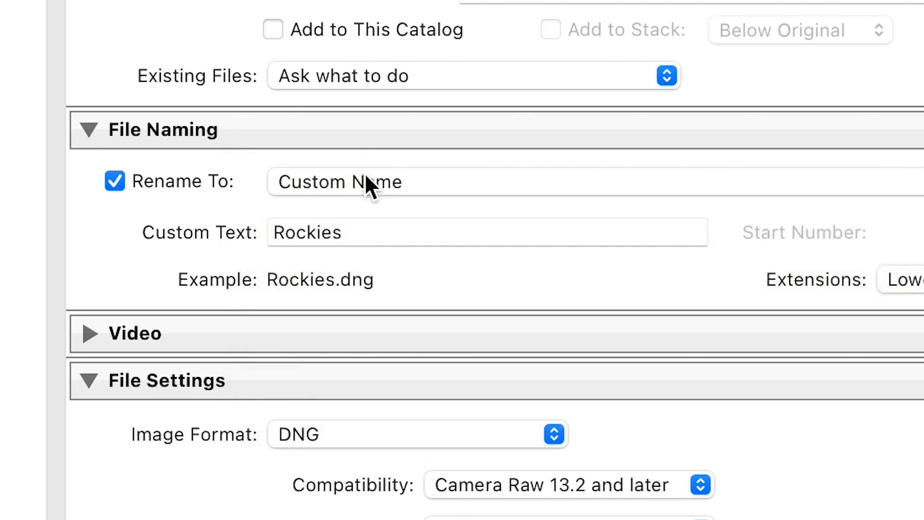
pyautogui.click(364, 229)
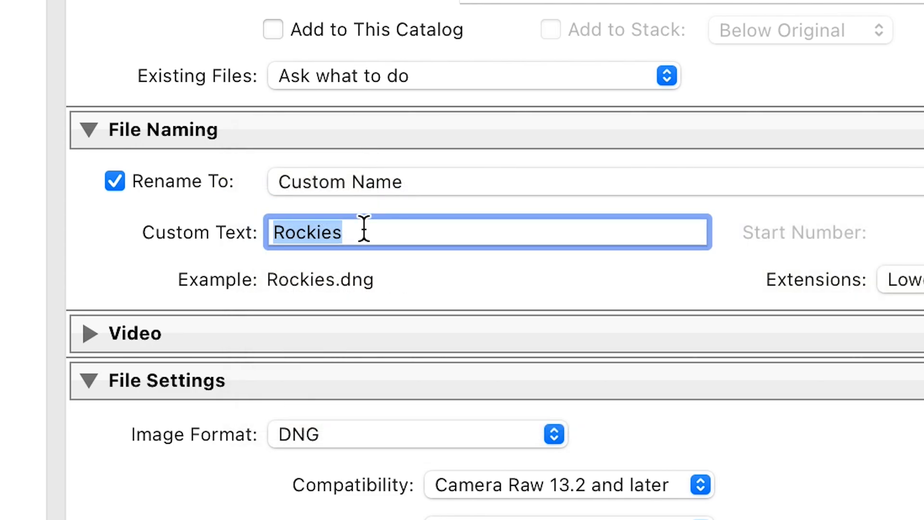
# Set the file renaming template to Custom Name - Original File Number and select the custom text
pyautogui.click(394, 182)
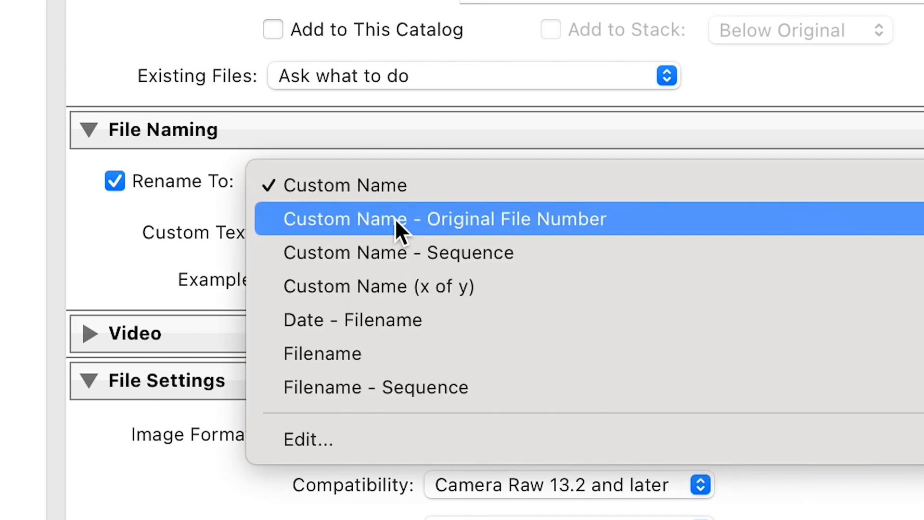
pyautogui.click(395, 218)
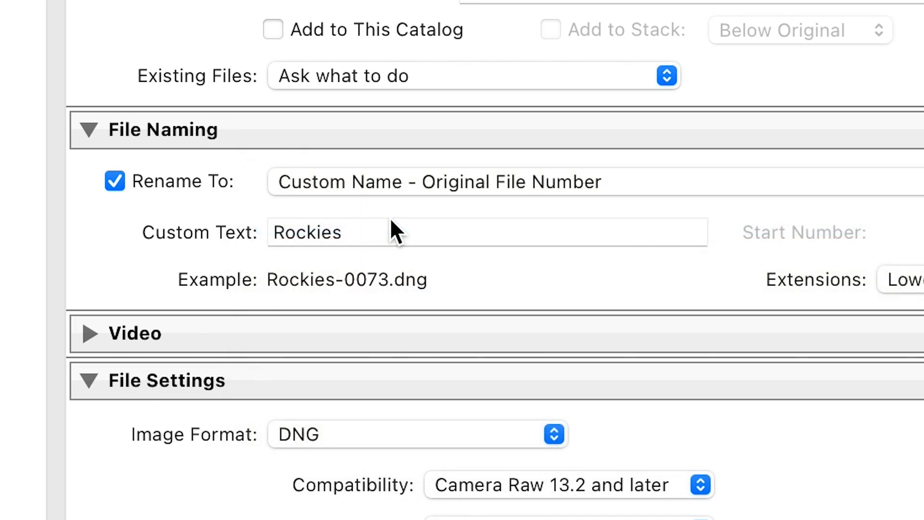
pyautogui.click(274, 223)
pyautogui.click(206, 222)
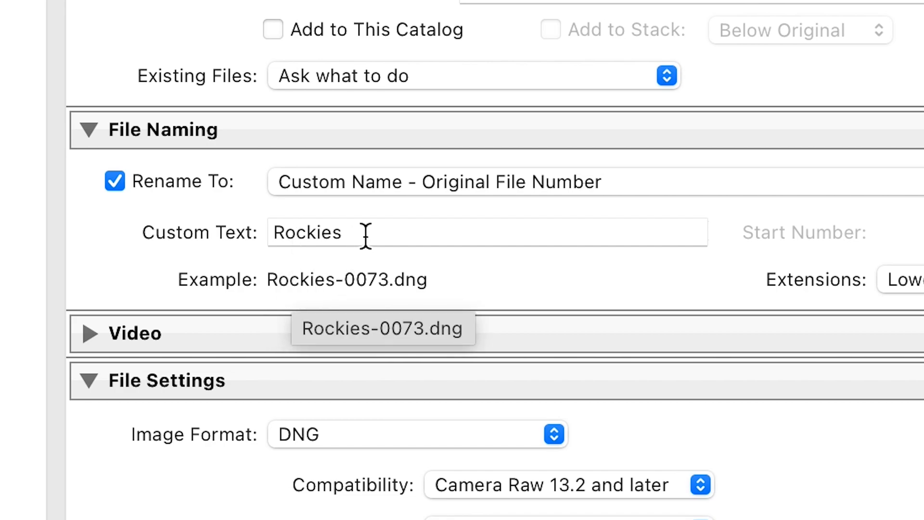
pyautogui.click(366, 182)
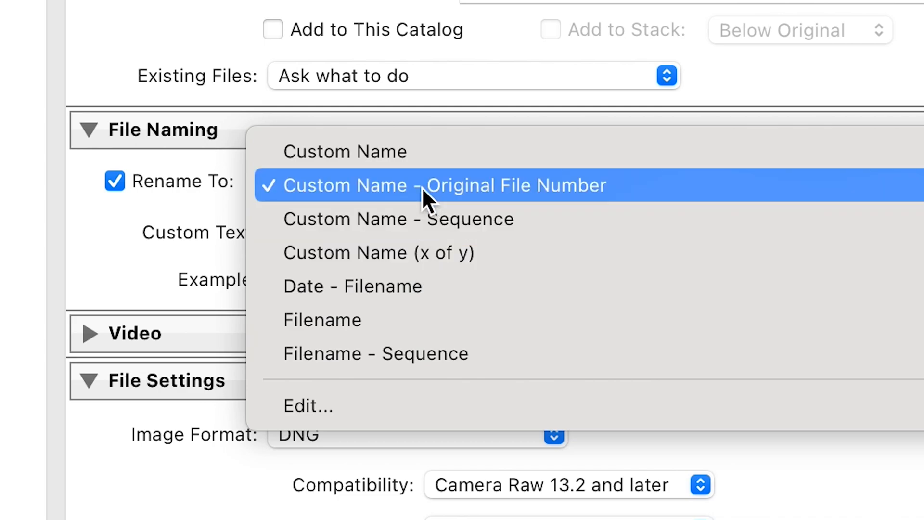
pyautogui.click(408, 187)
pyautogui.doubleClick(306, 233)
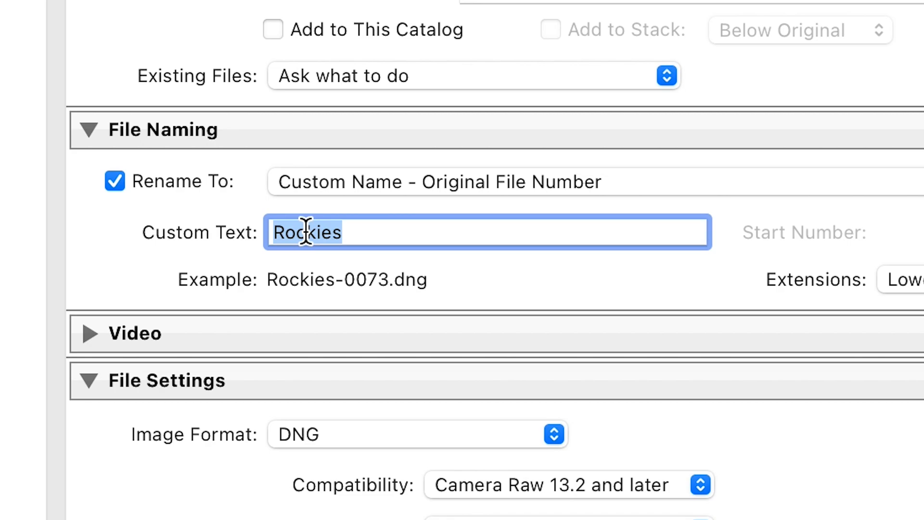
# Check the video export options, and set the image format to JPEG with quality 100
pyautogui.click(190, 334)
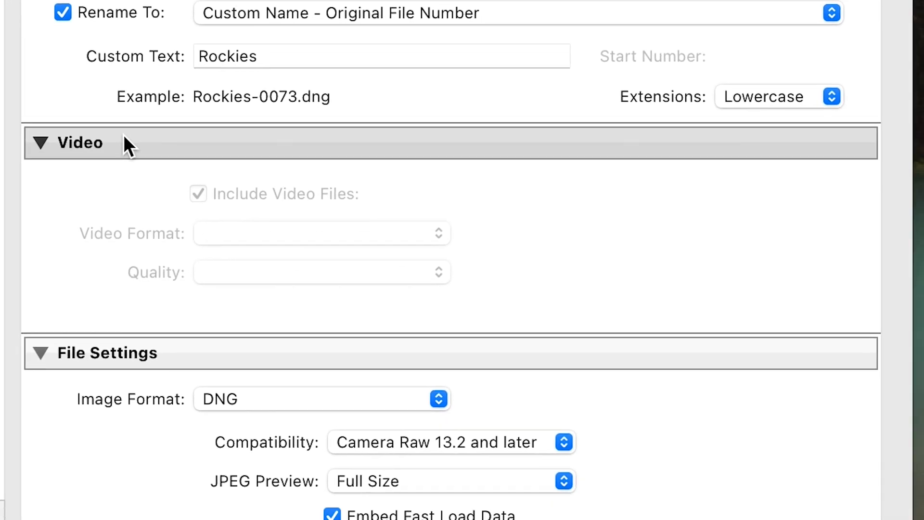
pyautogui.click(142, 194)
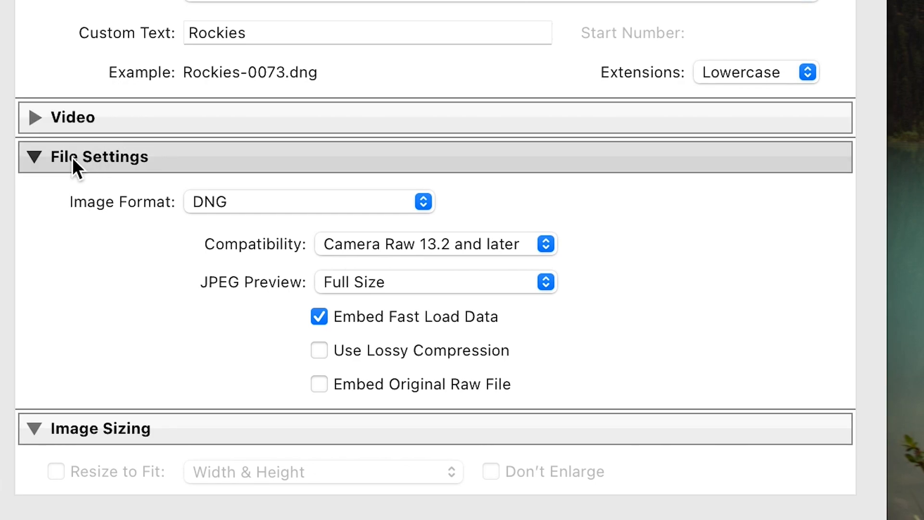
pyautogui.click(227, 205)
pyautogui.click(230, 92)
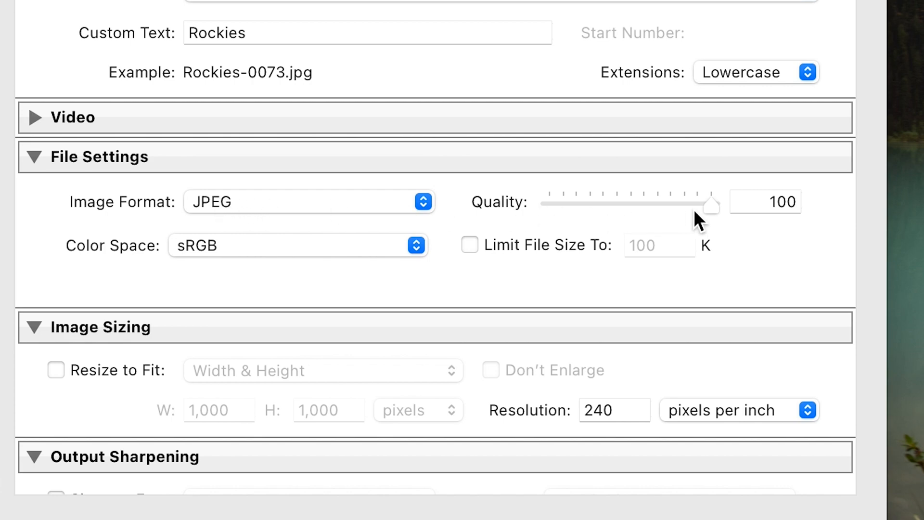
pyautogui.moveTo(712, 207)
pyautogui.mouseDown()
pyautogui.moveTo(553, 203)
pyautogui.moveTo(723, 208)
pyautogui.mouseUp()
# Try enabling output sharpening, look through the screen and paper options, and disable it again
pyautogui.scroll(-10, 212, 248)
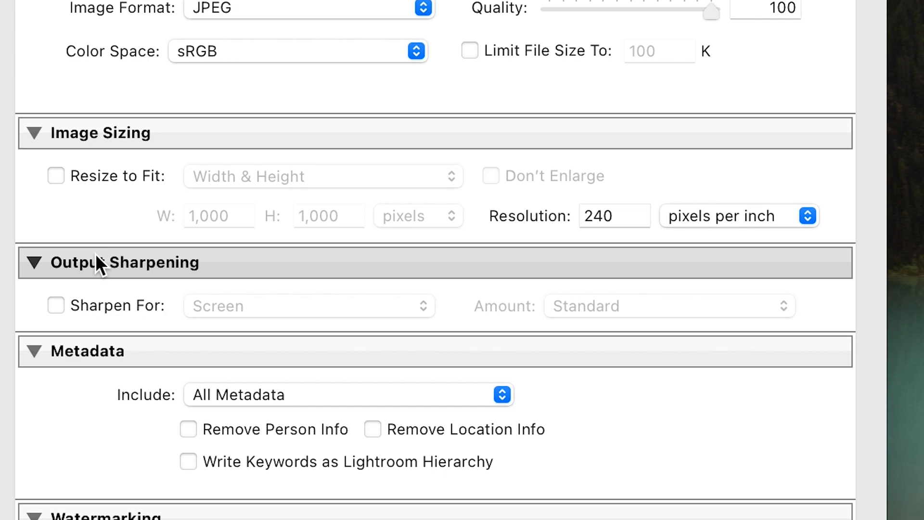
pyautogui.click(69, 306)
pyautogui.click(242, 307)
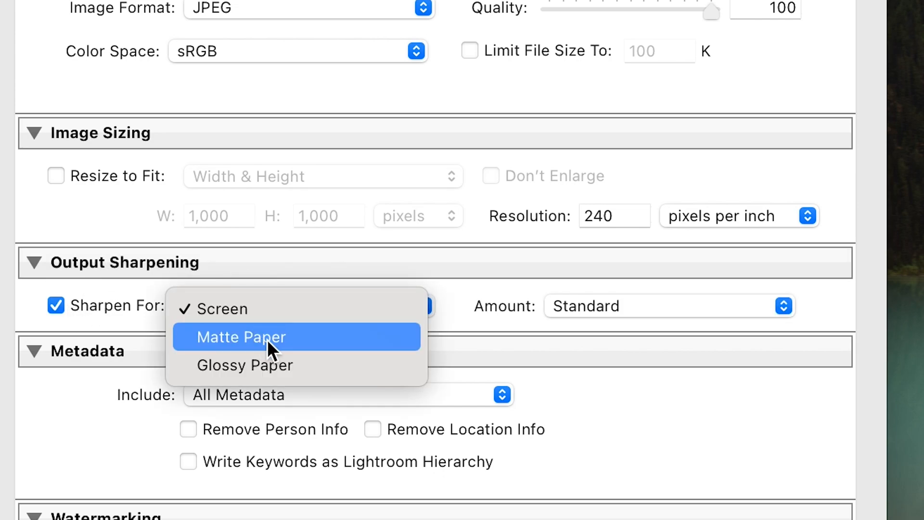
pyautogui.click(117, 304)
pyautogui.click(117, 305)
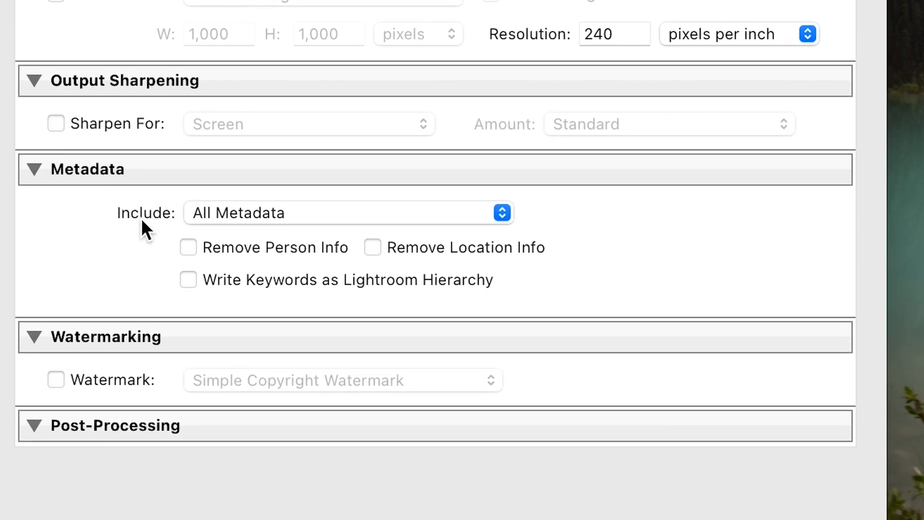
# Check the metadata inclusion options, and set the after-export action to Show in Finder
pyautogui.click(242, 213)
pyautogui.click(242, 212)
pyautogui.scroll(-5, 125, 342)
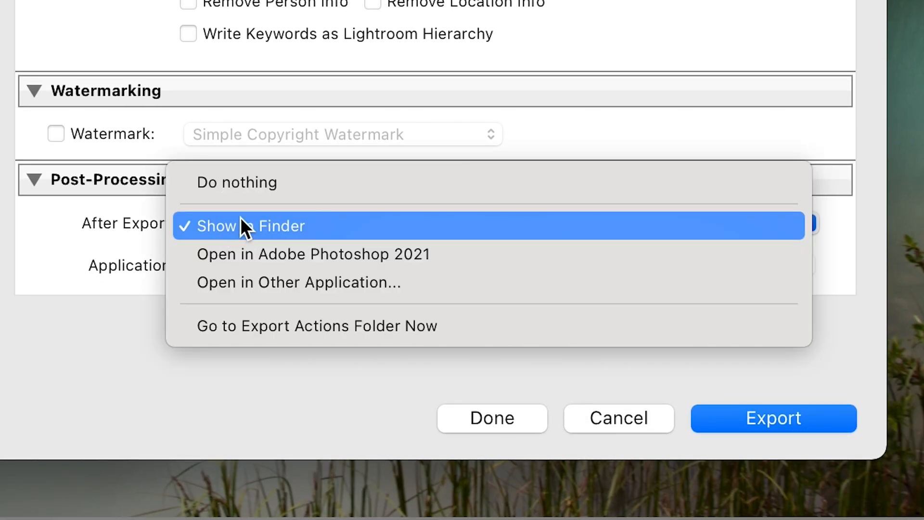
pyautogui.click(245, 183)
pyautogui.click(244, 217)
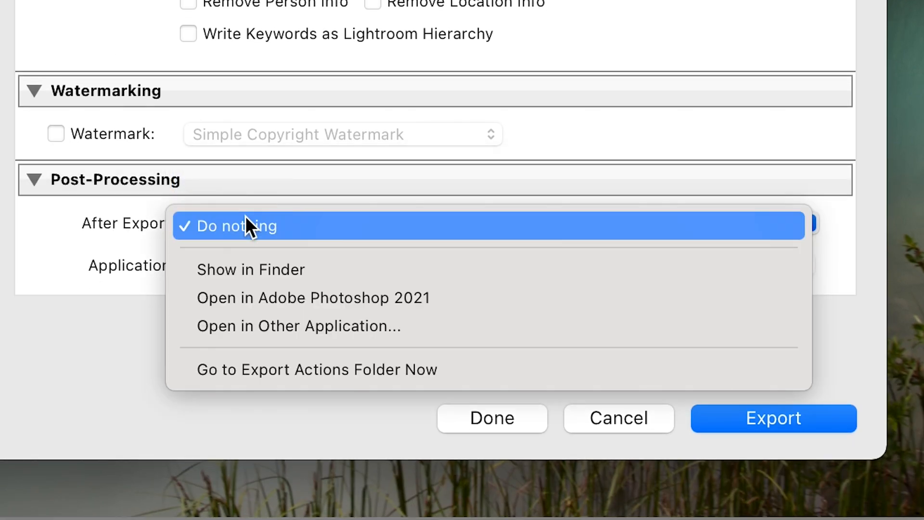
pyautogui.click(239, 267)
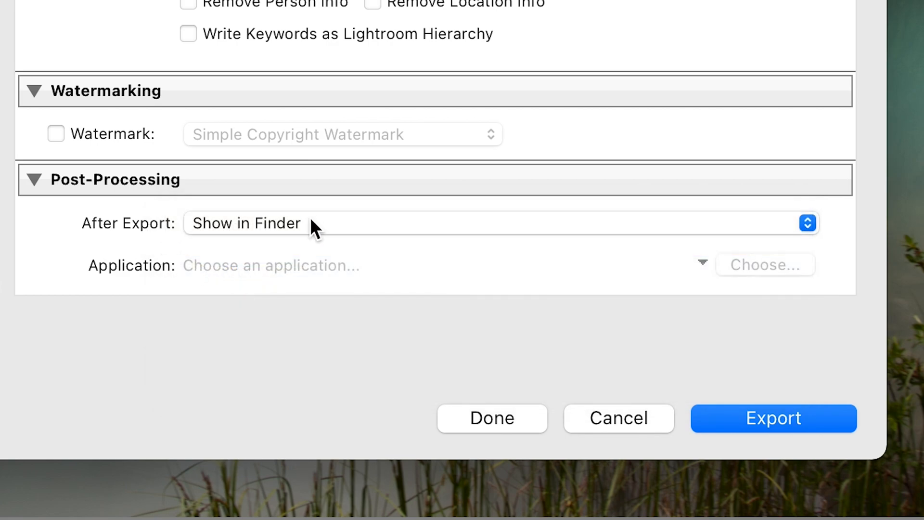
# Export the 11 photos as JPEGs and preview several of the exported files in Finder, starting with Rockies-.jpg
pyautogui.click(771, 420)
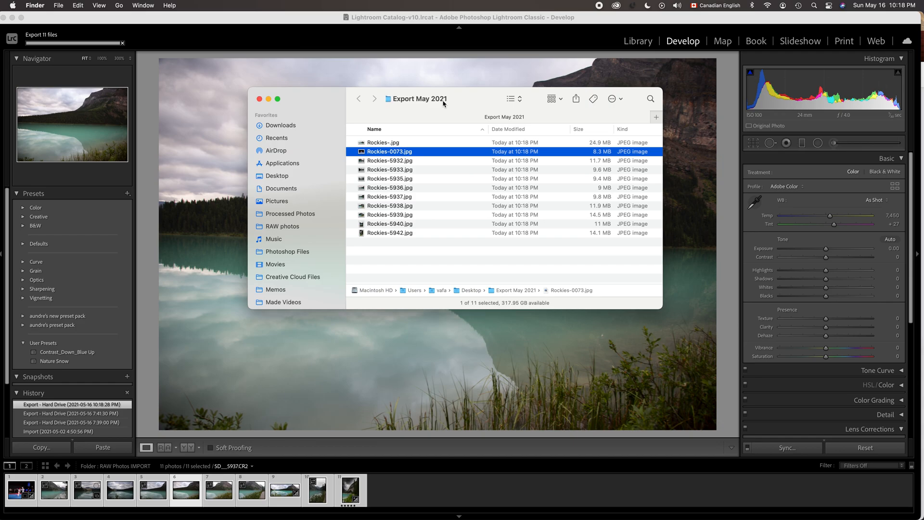
pyautogui.click(411, 144)
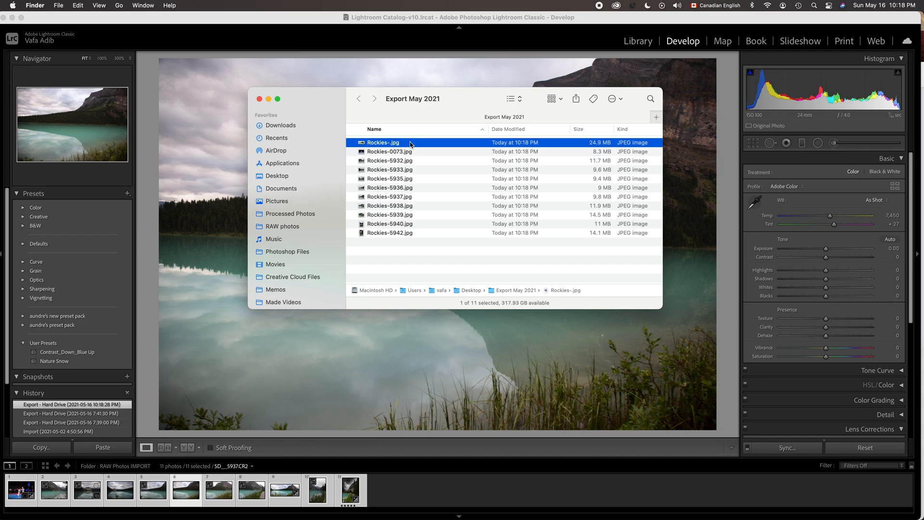
pyautogui.press('space')
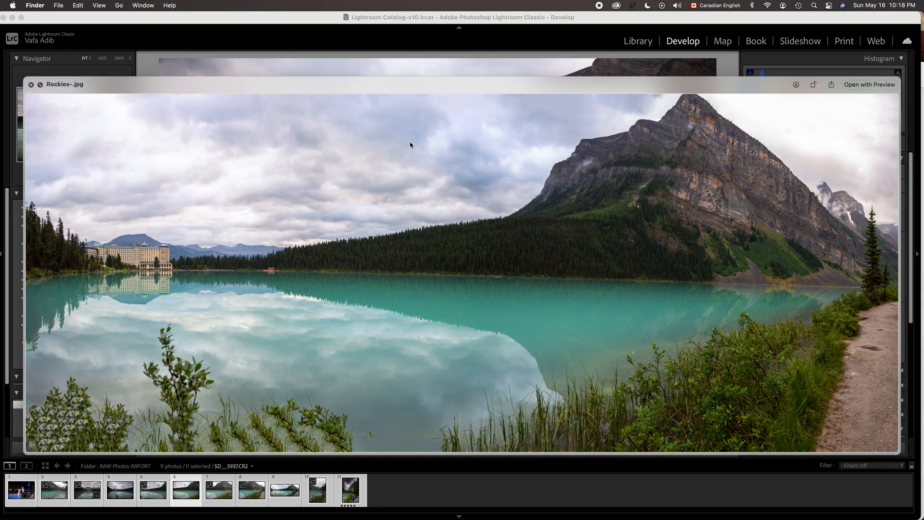
pyautogui.press('Down')
pyautogui.press('Down')
pyautogui.press('Down')
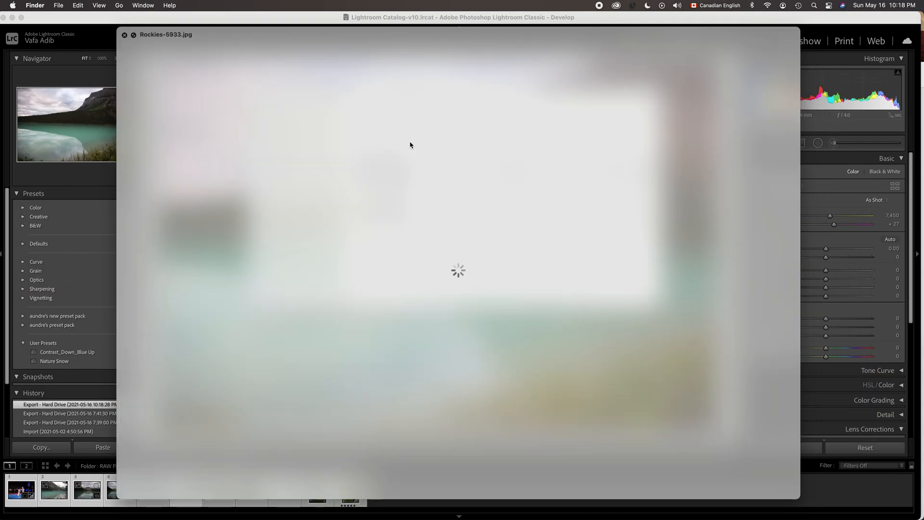
pyautogui.press('space')
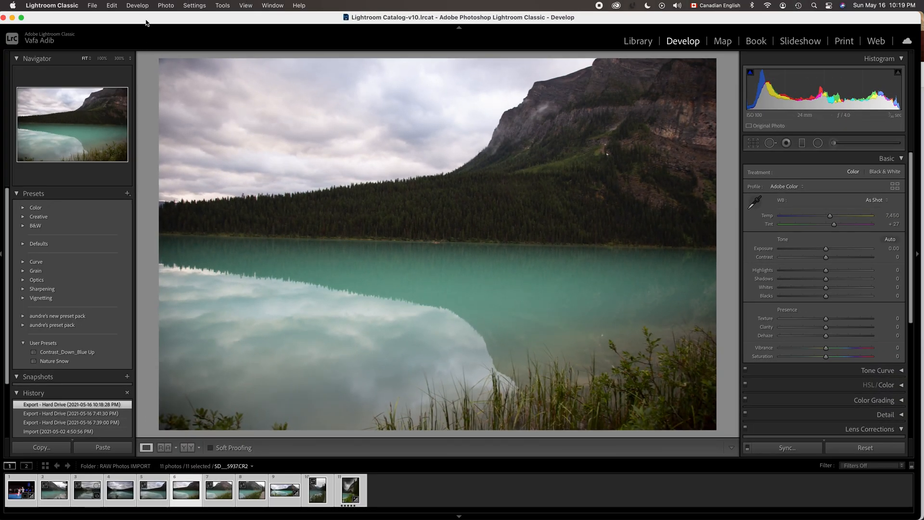
# Open the export settings for the selected photos and set the image format to DNG with Camera Raw 13.2 and later compatibility
pyautogui.rightClick(348, 492)
pyautogui.moveTo(373, 466)
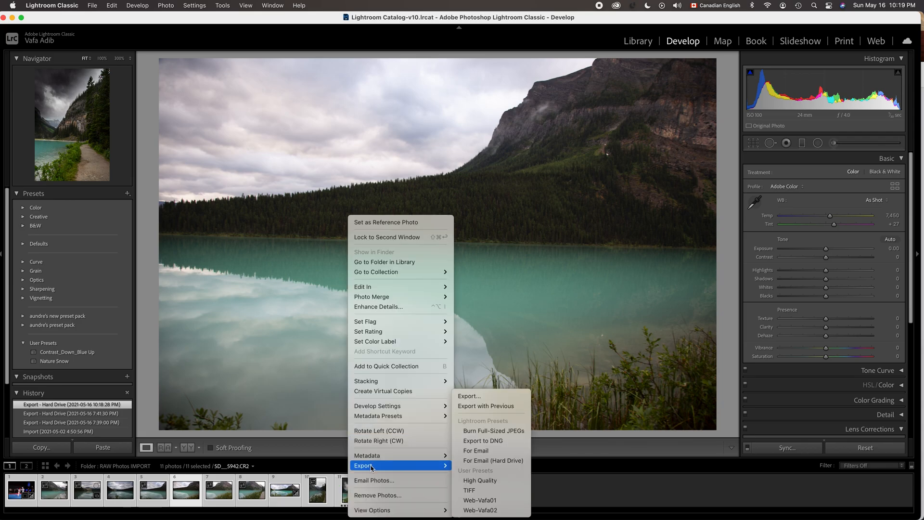
pyautogui.click(477, 396)
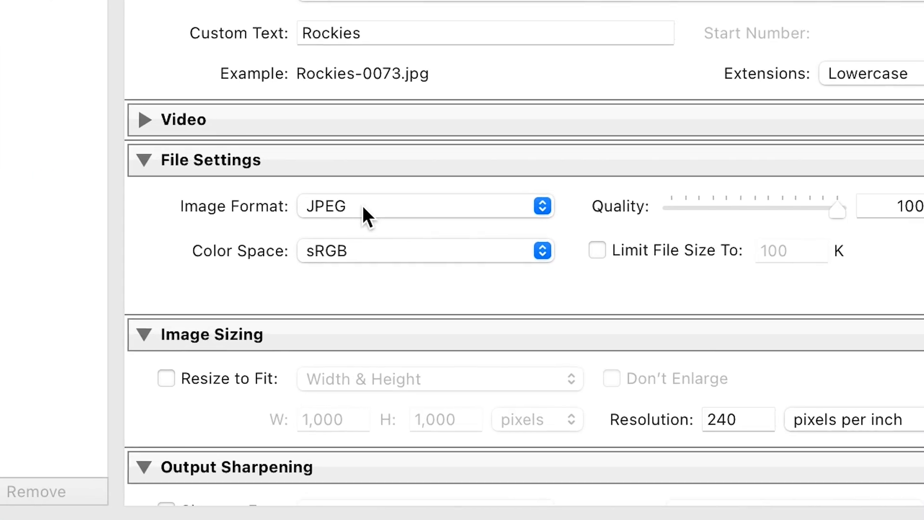
pyautogui.click(399, 266)
pyautogui.click(355, 323)
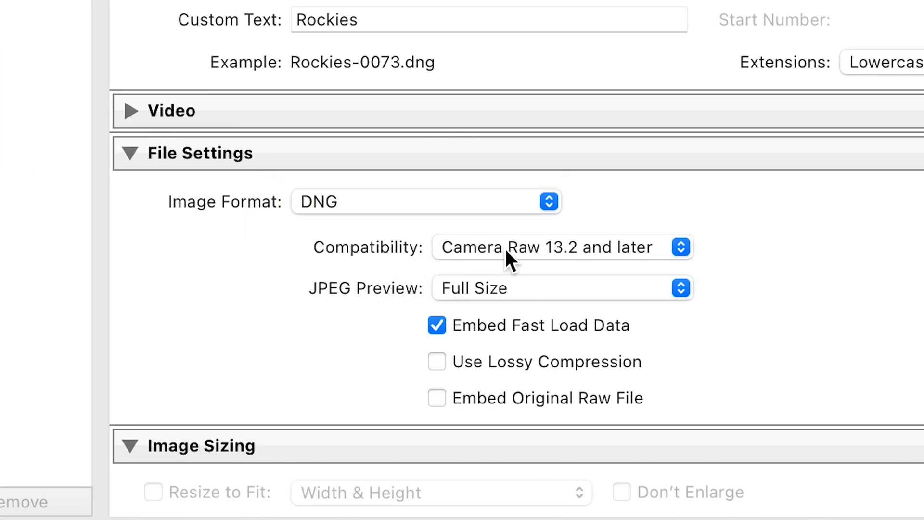
pyautogui.click(506, 260)
pyautogui.click(515, 247)
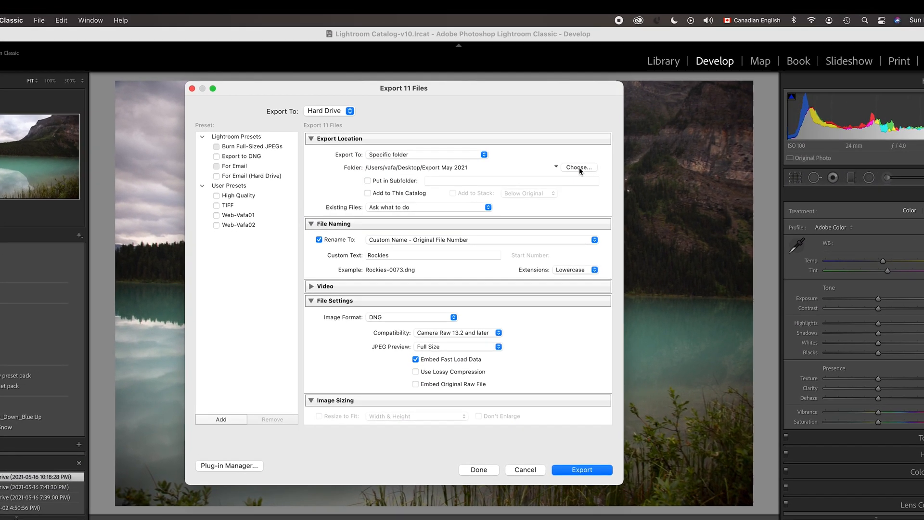
# Create a folder named Raw Files May 2021 on the Desktop and choose it as the export destination
pyautogui.click(563, 135)
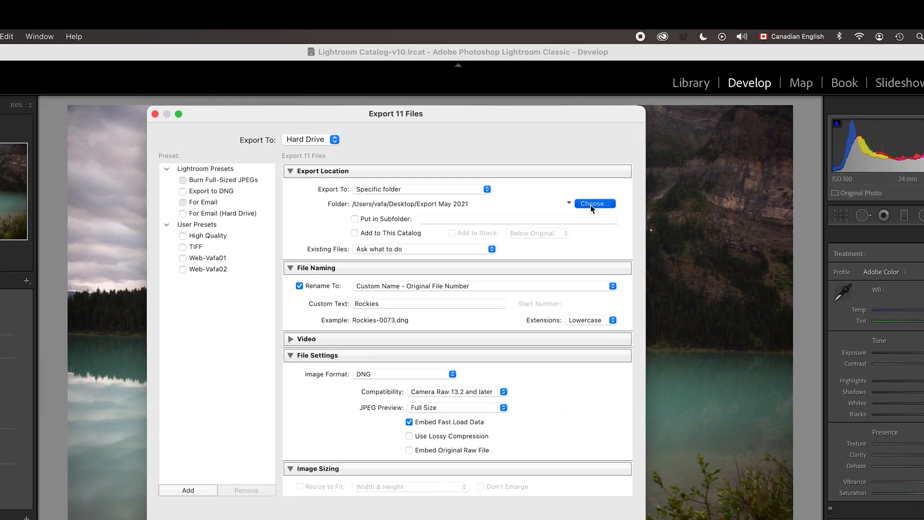
pyautogui.click(224, 244)
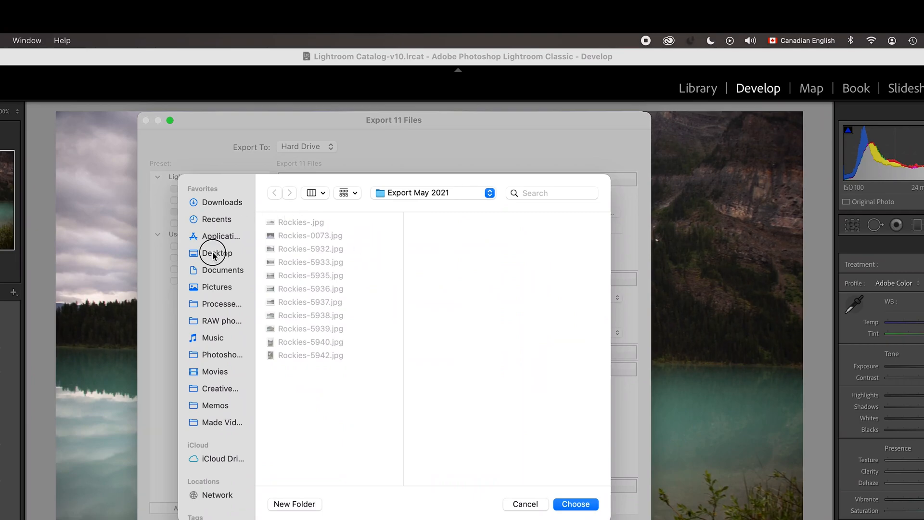
pyautogui.click(298, 505)
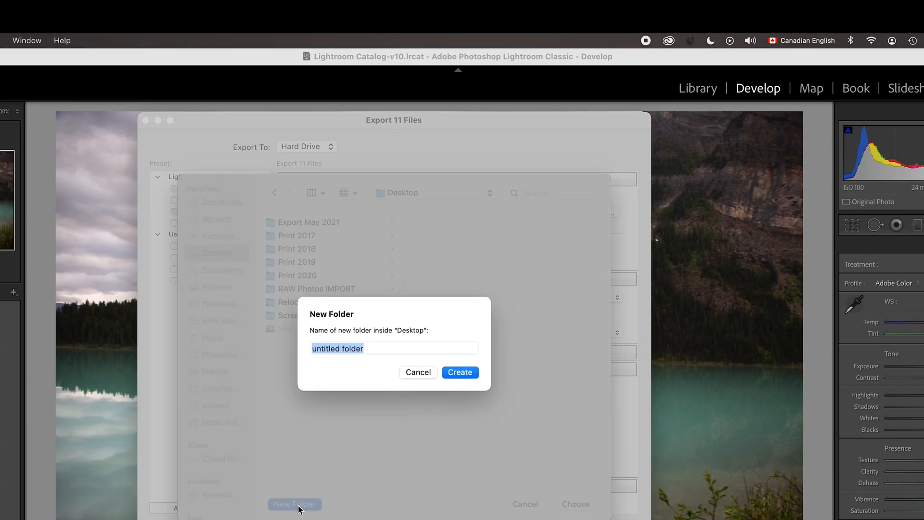
pyautogui.write('Raw')
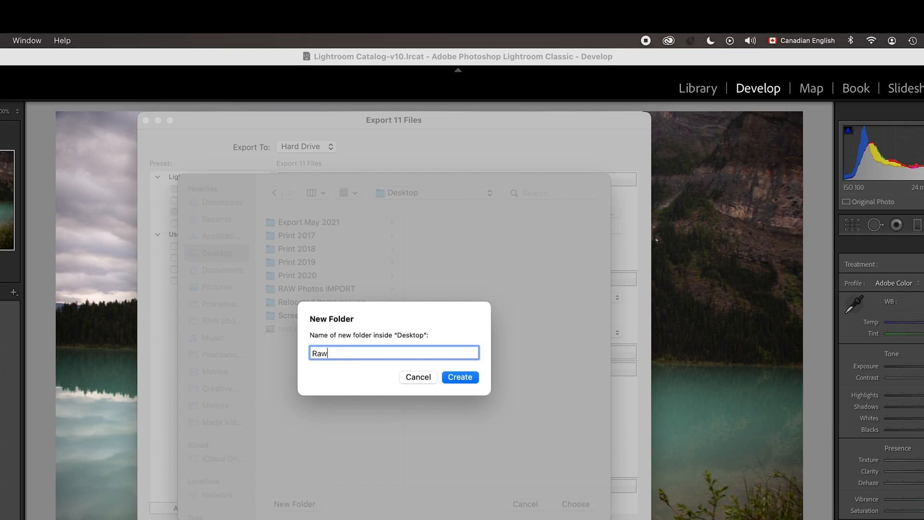
pyautogui.write(' Files May 2021')
pyautogui.click(464, 379)
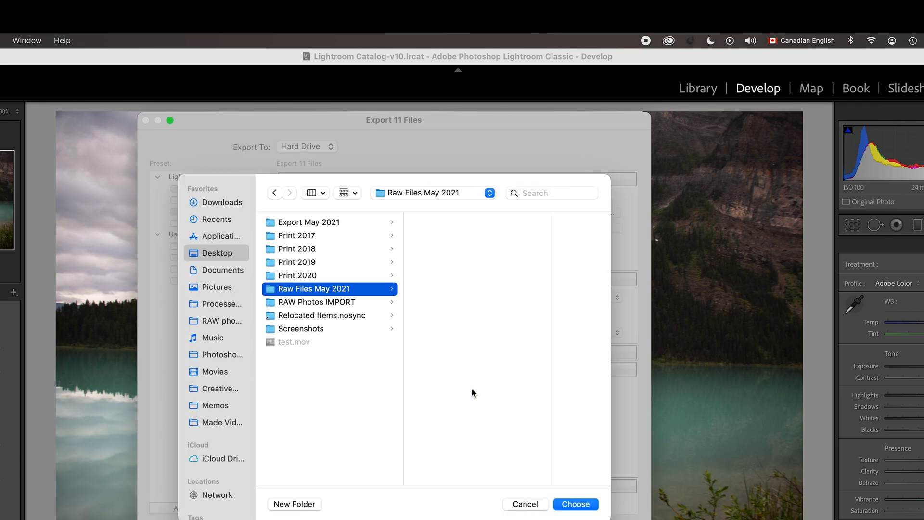
pyautogui.click(581, 504)
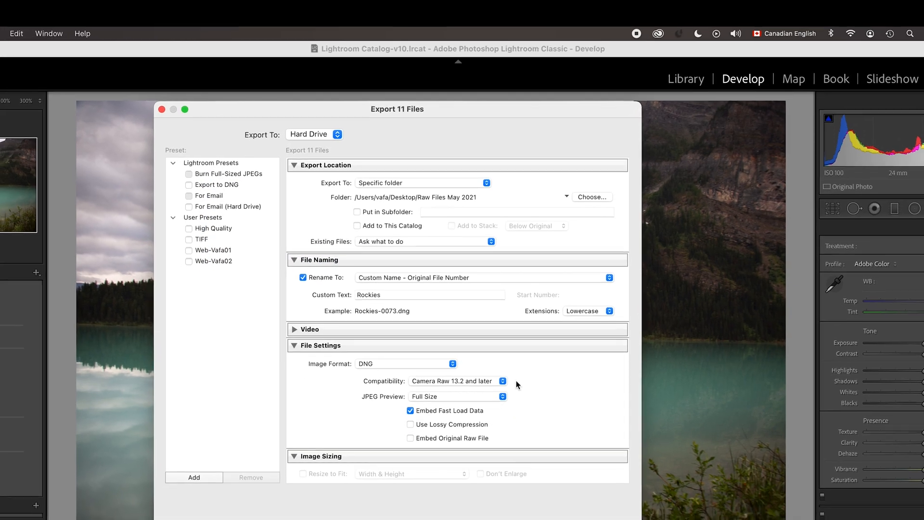
# Export the 11 photos as DNG files and reposition the Finder window showing the export folder
pyautogui.click(597, 519)
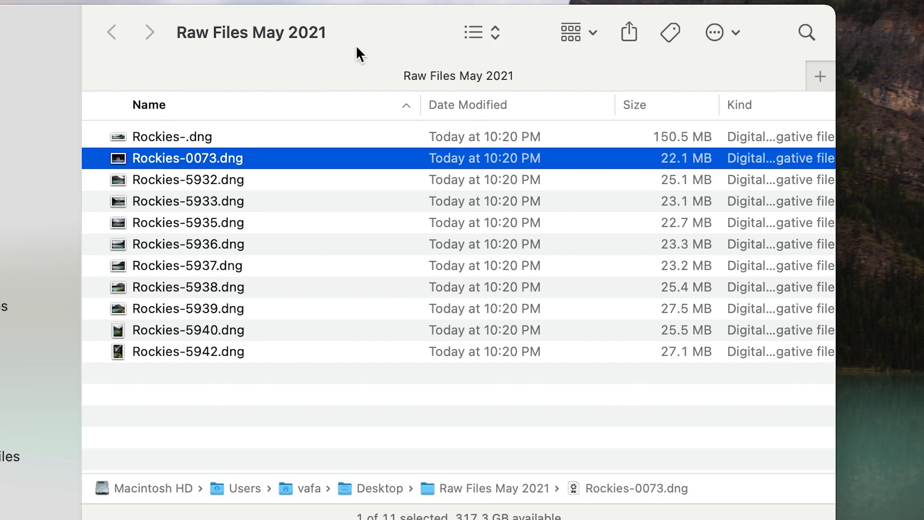
pyautogui.moveTo(355, 34); pyautogui.dragTo(293, 45)
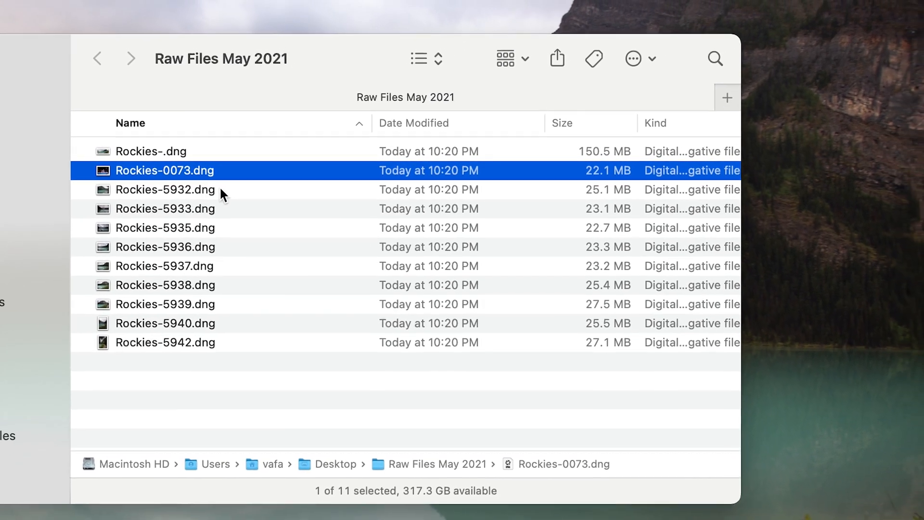